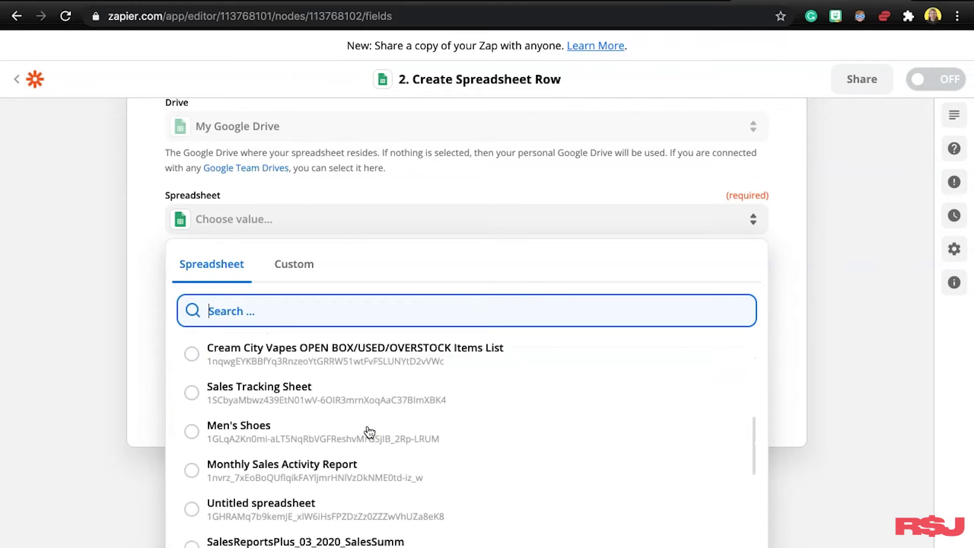
Step: Choose SPREADSHEET 2020 as the spreadsheet and February 2021 as the worksheet for the new row
scroll(369, 431, down, 3)
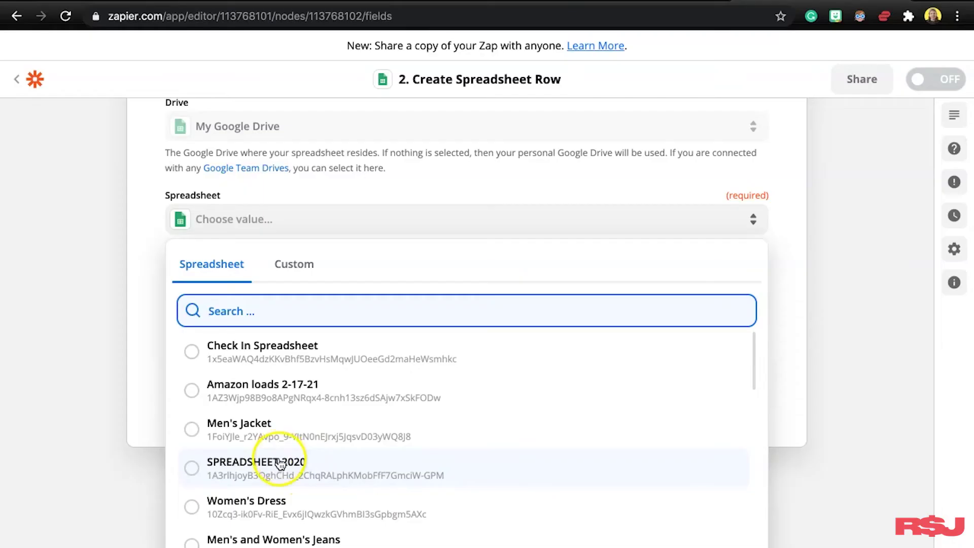
click(279, 463)
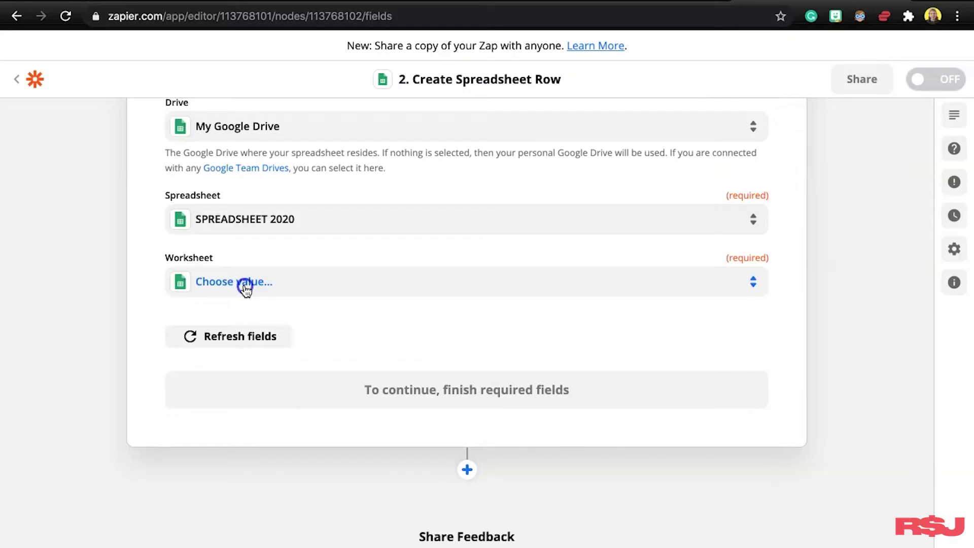
click(244, 287)
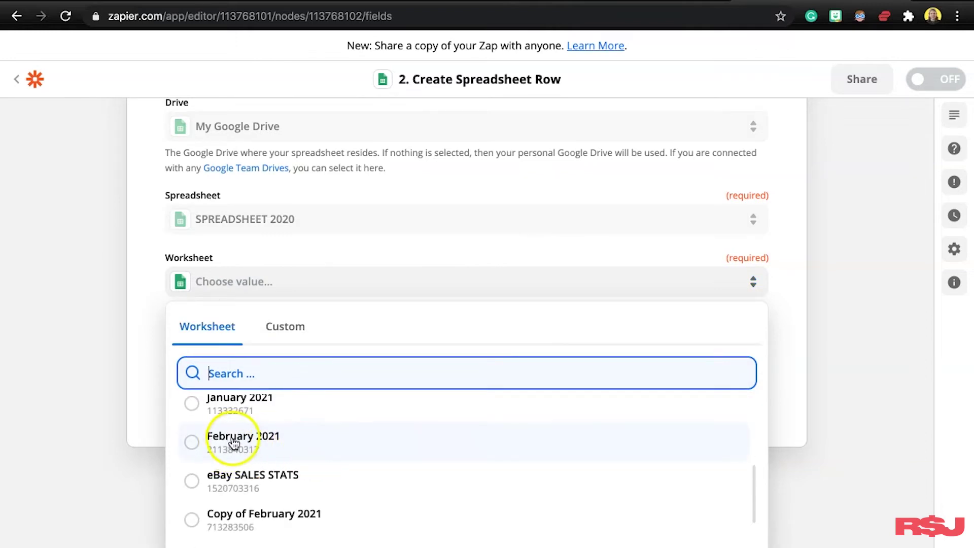
click(234, 443)
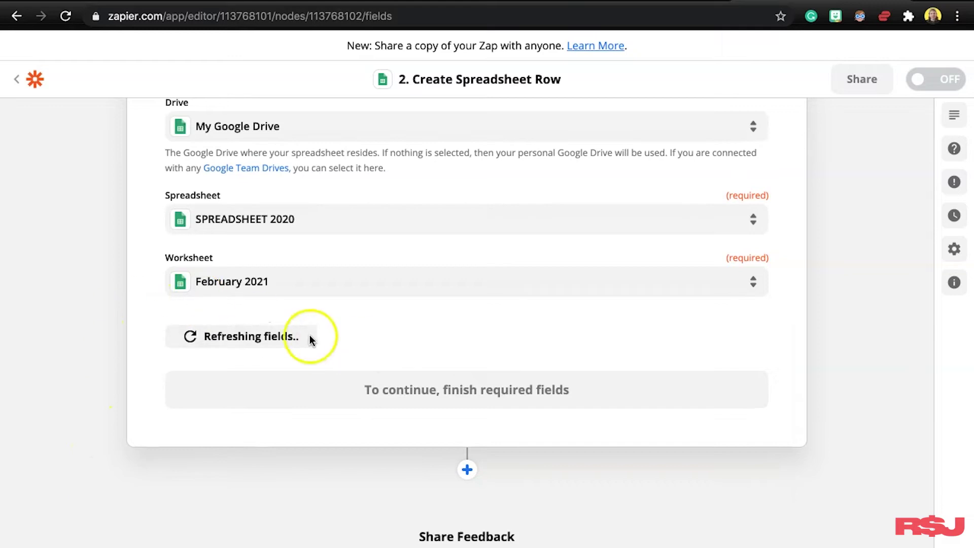
Step: Examine the worksheet's mappable column fields and compare them with the column headings in the Google Sheets document
scroll(237, 323, down, 3)
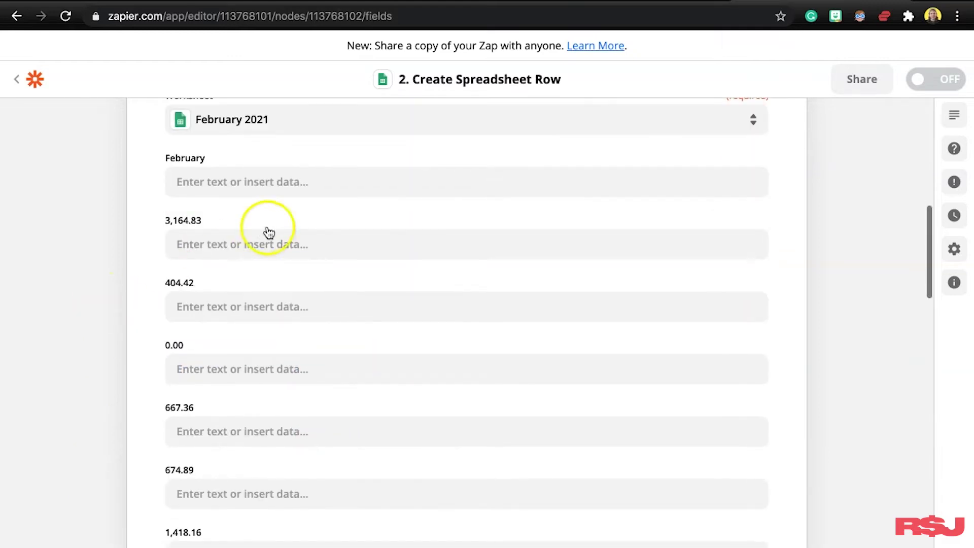
scroll(254, 365, down, 2)
scroll(252, 415, down, 6)
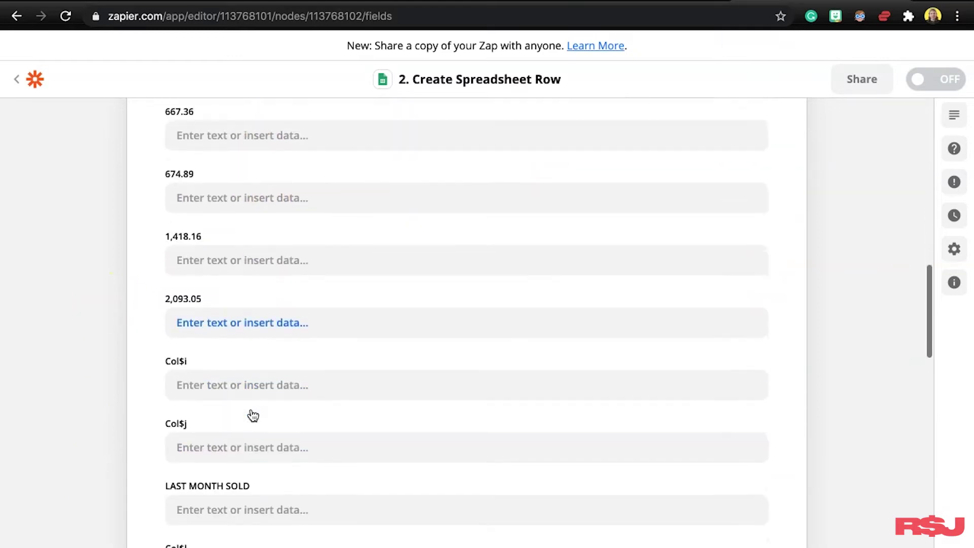
scroll(251, 413, up, 4)
scroll(252, 415, up, 5)
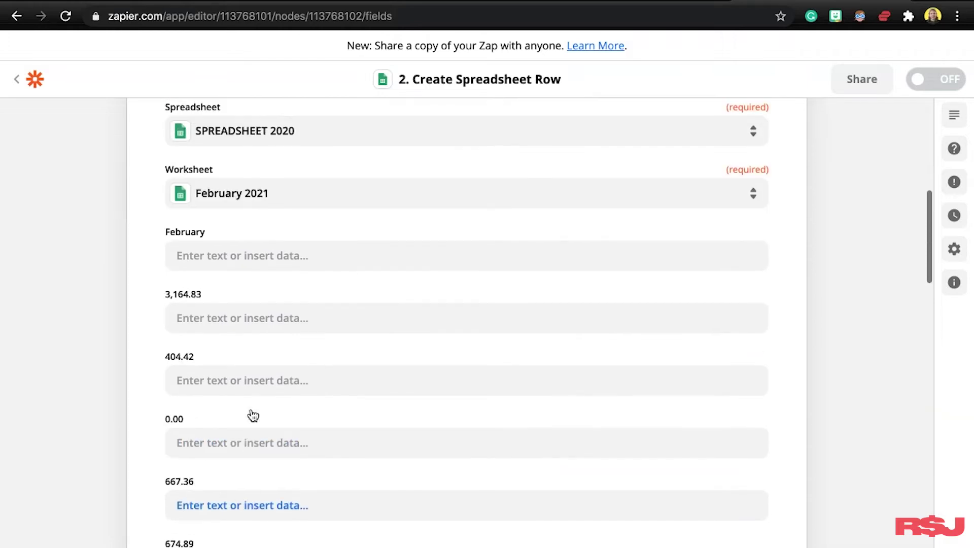
scroll(253, 414, down, 7)
scroll(251, 413, down, 4)
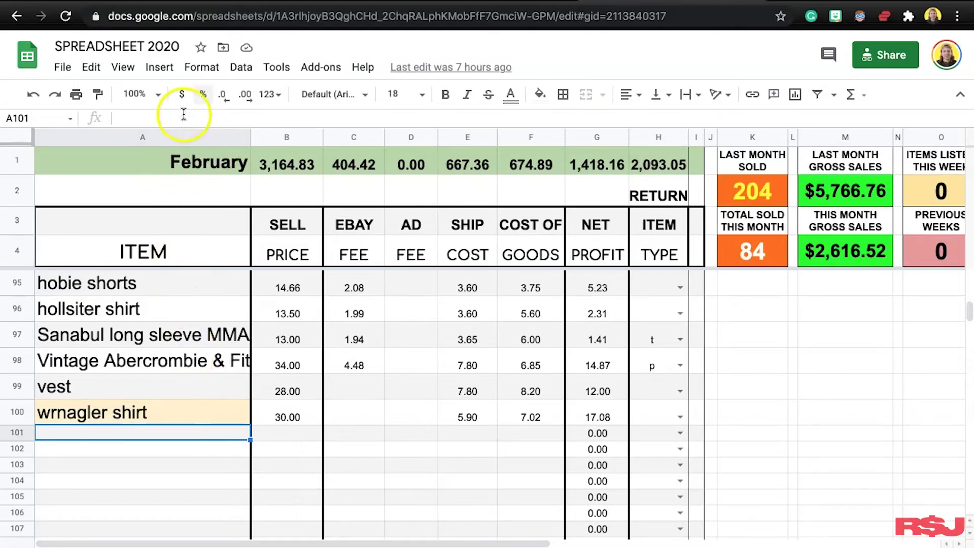
click(148, 132)
click(104, 431)
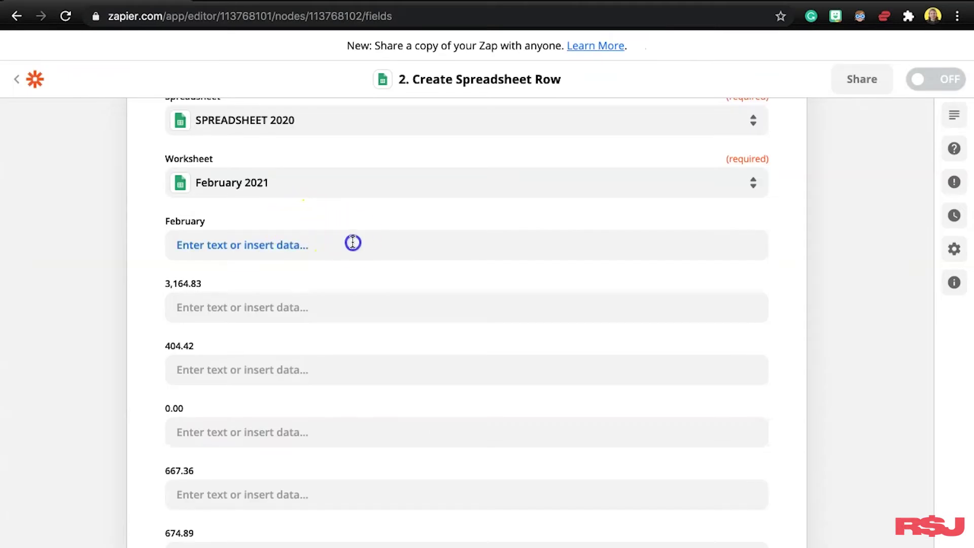
Step: Search the eBay order data for "title" and map the February field to Line Items Title
click(353, 242)
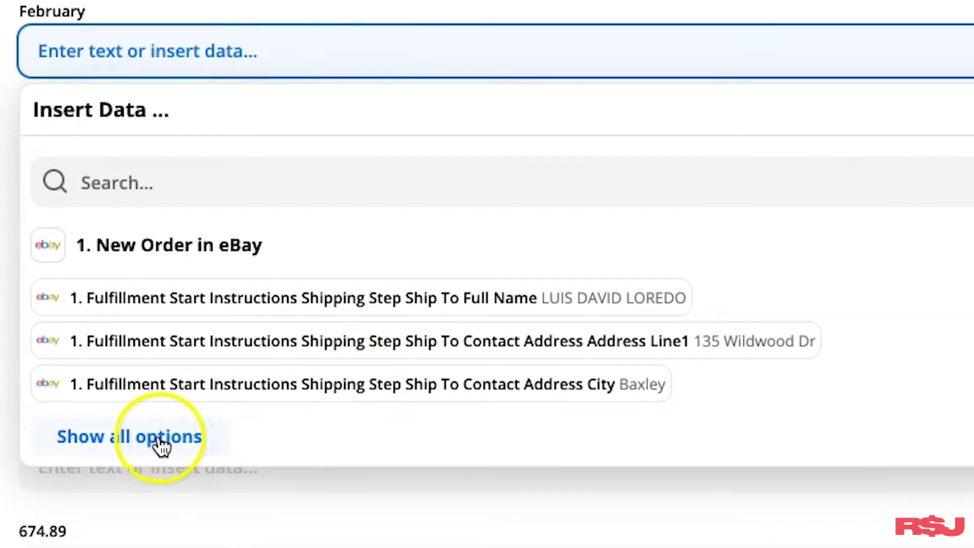
click(137, 176)
text(title)
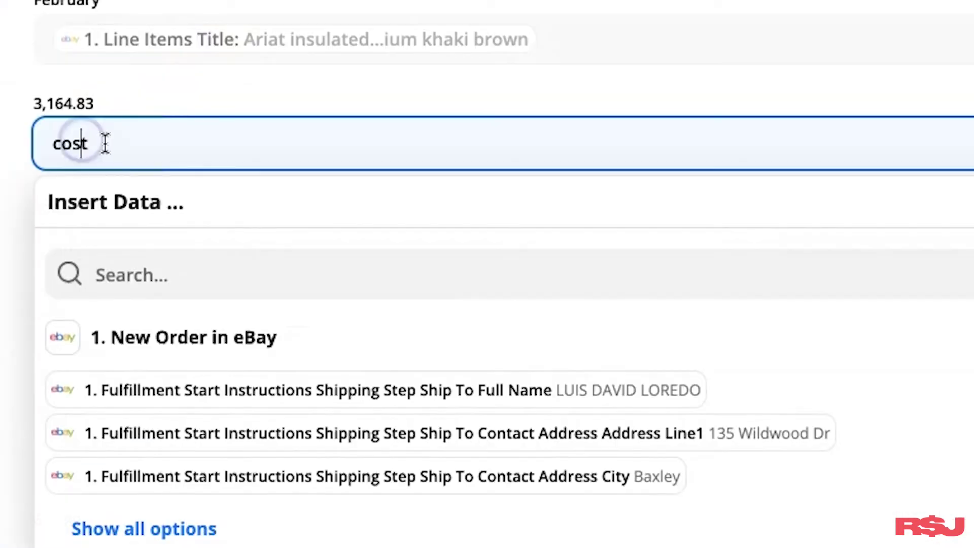
Step: Clear the text "cost" from the 3,164.83 field and list all available eBay order data for it
double_click(97, 144)
scroll(266, 349, down, 2)
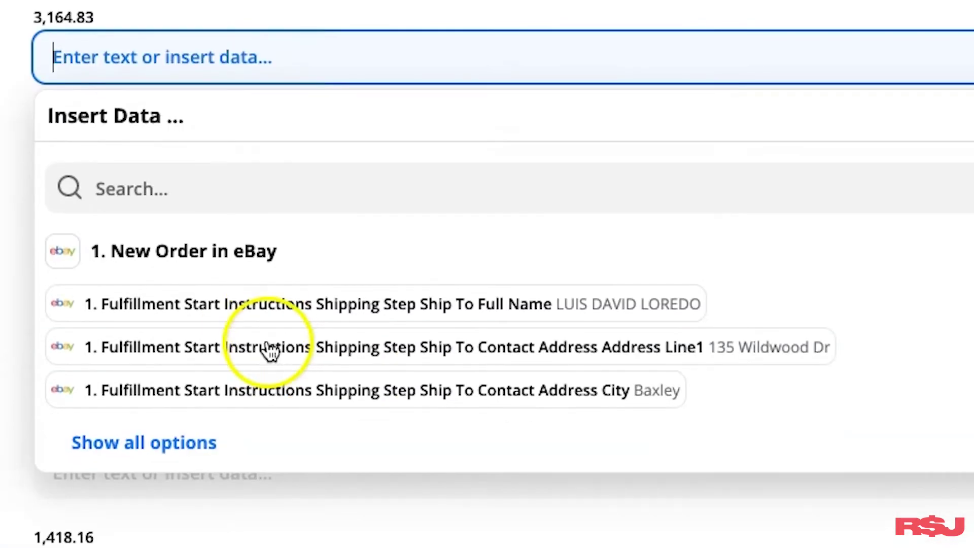
click(124, 442)
Step: Map the 3,164.83 field to Payment Summary Payments Amount Value, removing the duplicate and the Order Payment Status entry
scroll(291, 498, down, 10)
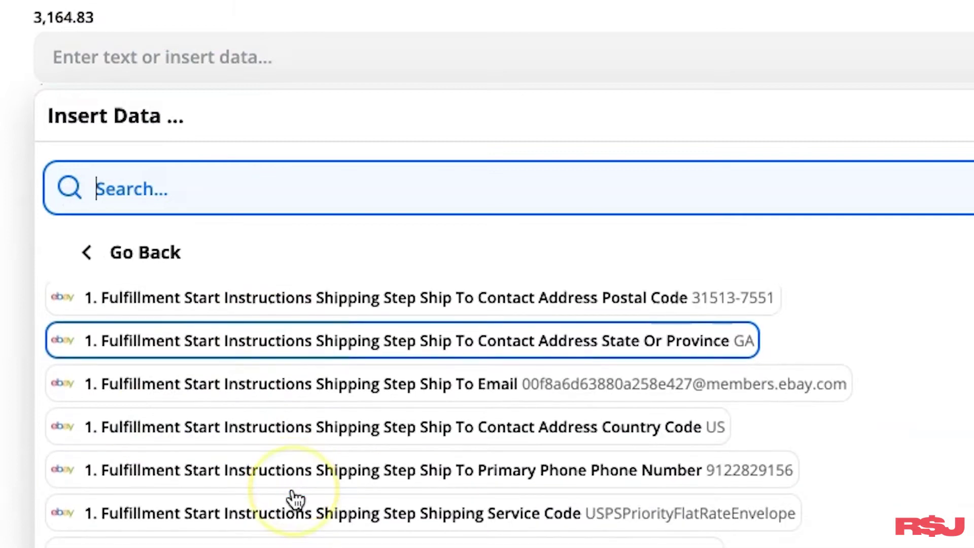
scroll(234, 329, up, 3)
scroll(234, 330, up, 4)
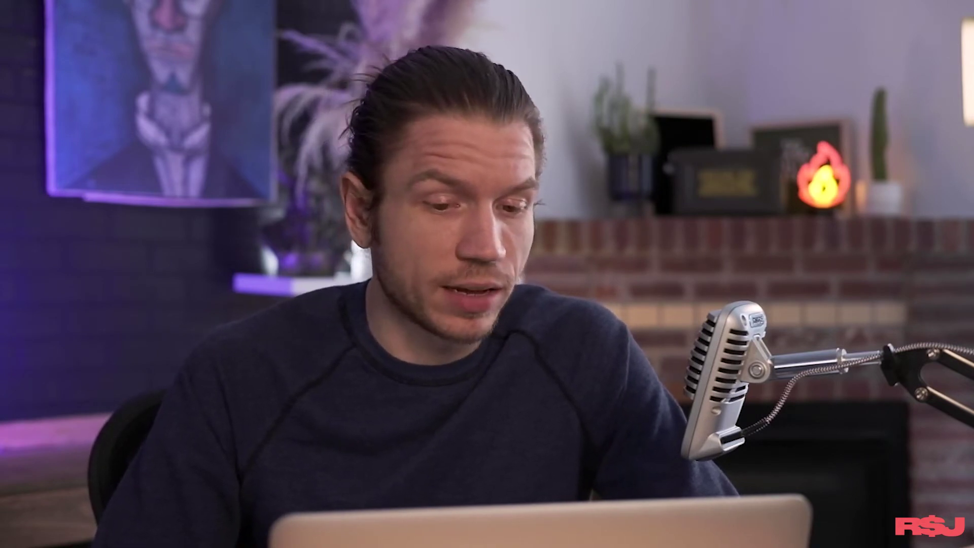
scroll(381, 385, down, 3)
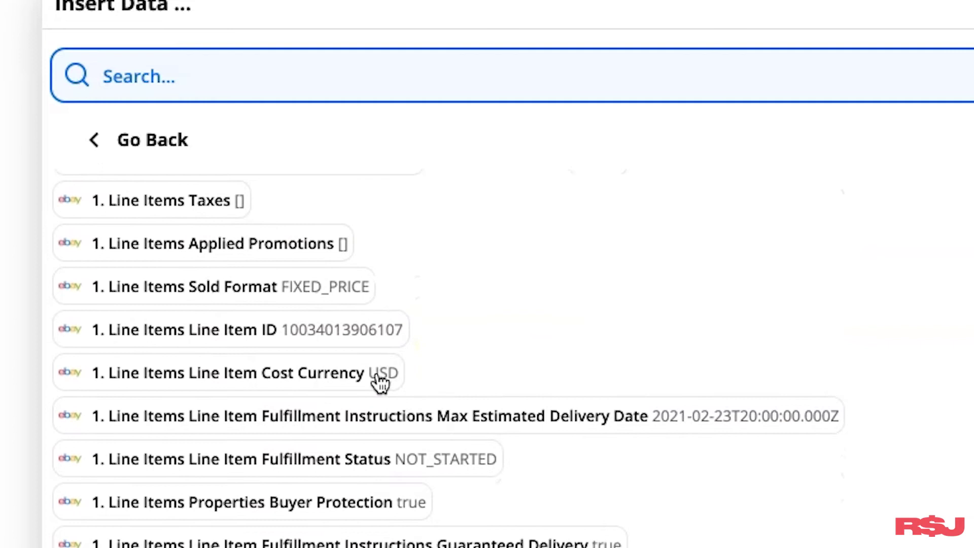
scroll(379, 384, up, 3)
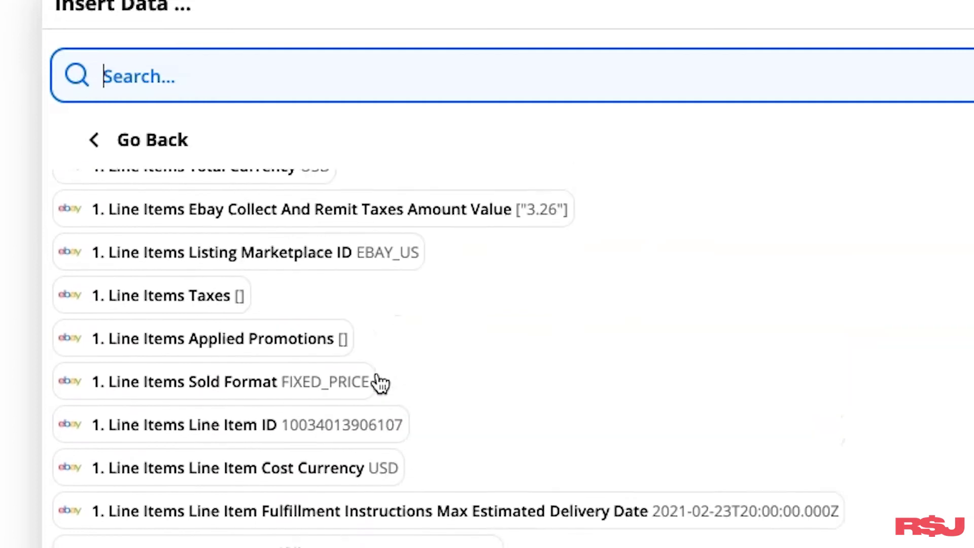
click(380, 315)
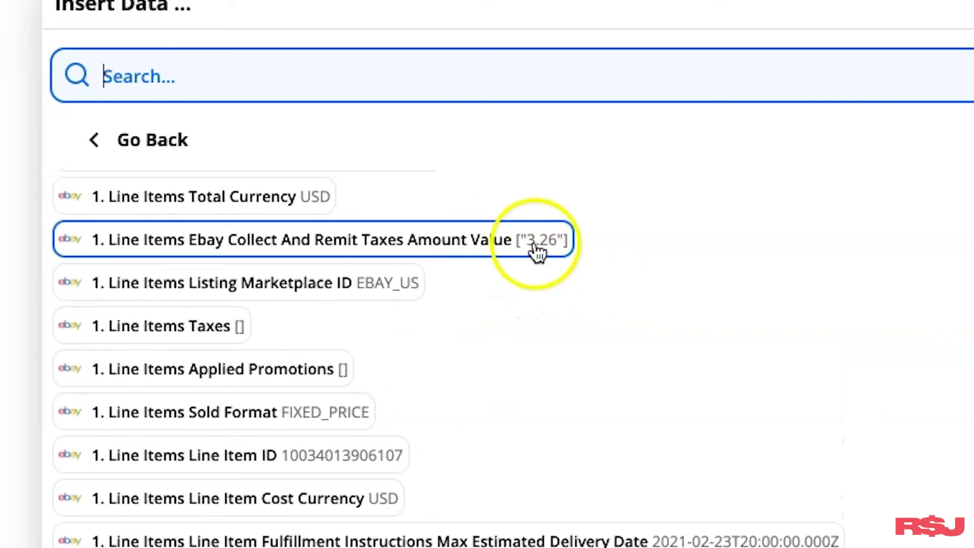
scroll(555, 252, up, 2)
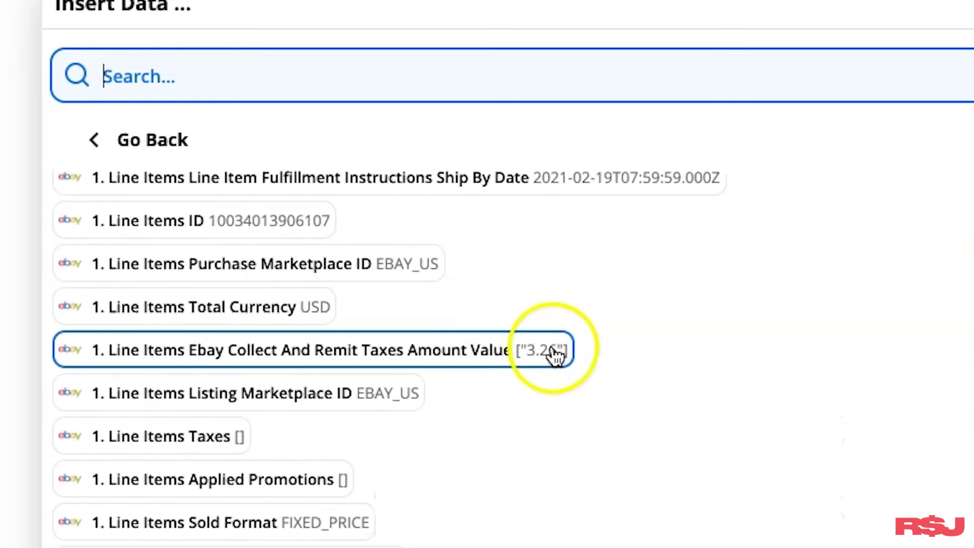
scroll(557, 355, up, 4)
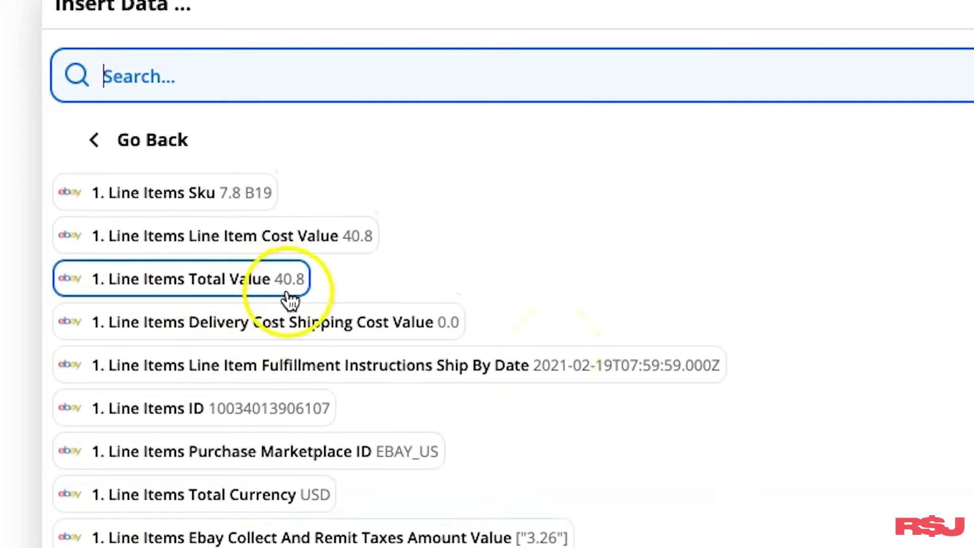
scroll(355, 332, down, 10)
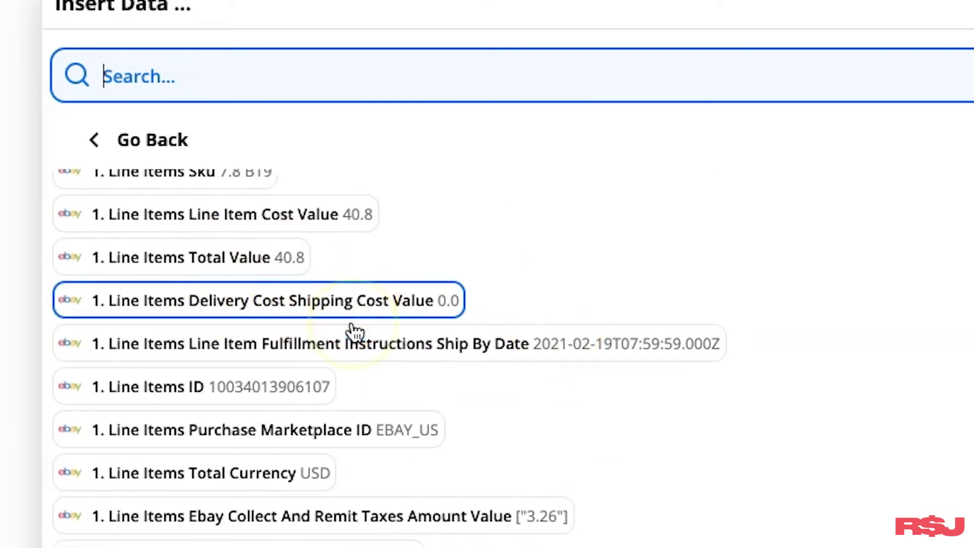
scroll(355, 332, down, 7)
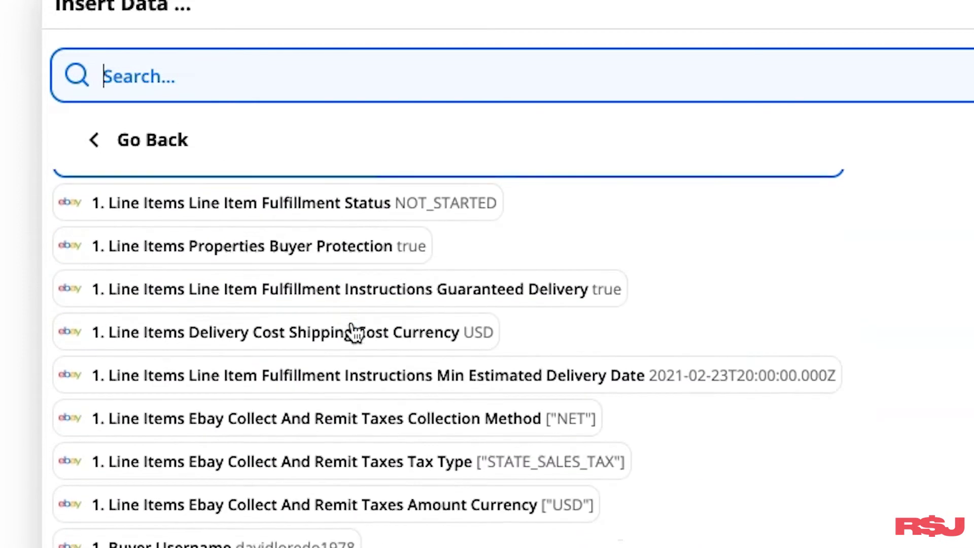
scroll(355, 332, down, 6)
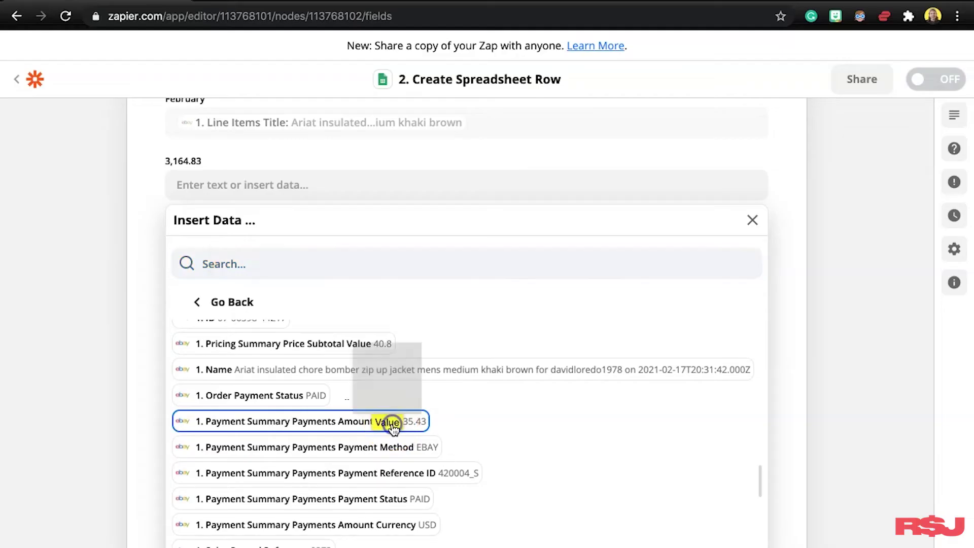
click(393, 423)
click(328, 423)
click(284, 423)
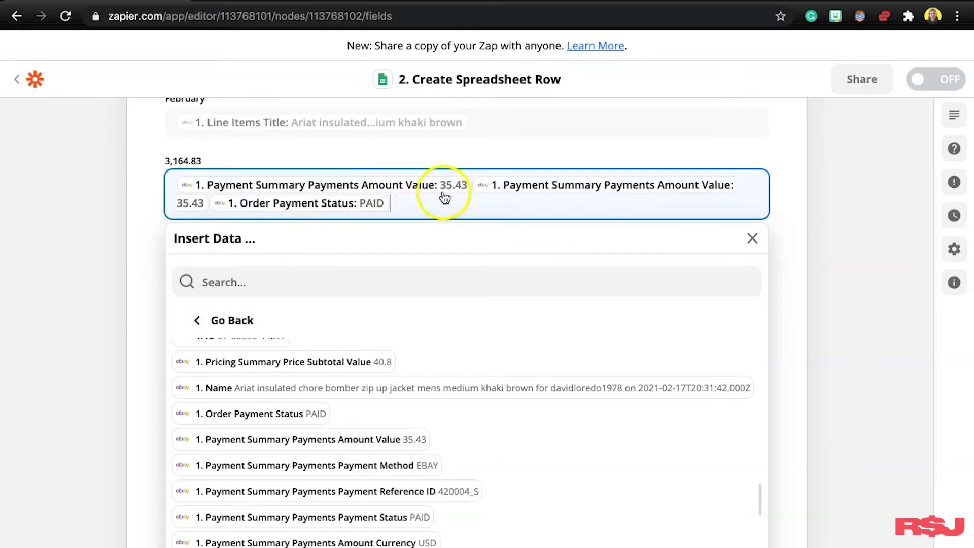
key(BackSpace)
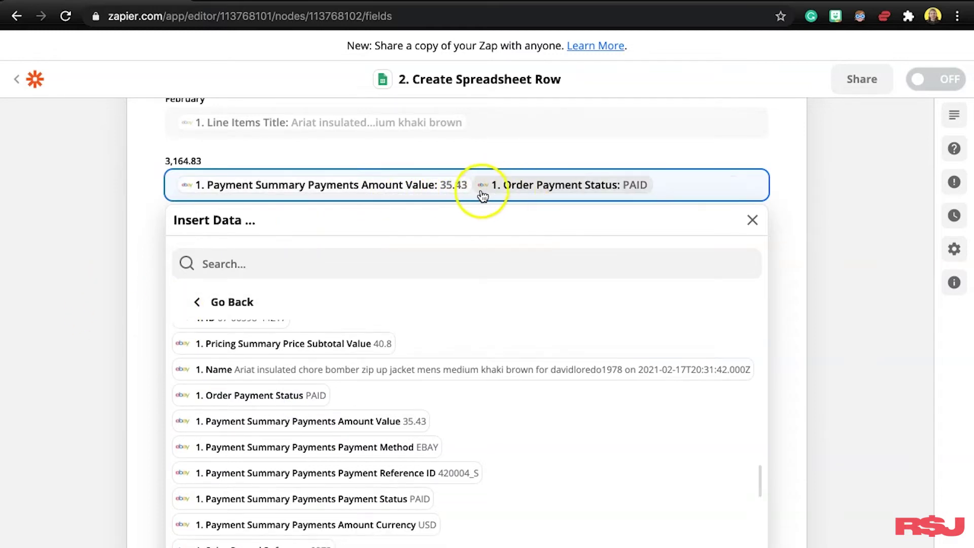
click(65, 292)
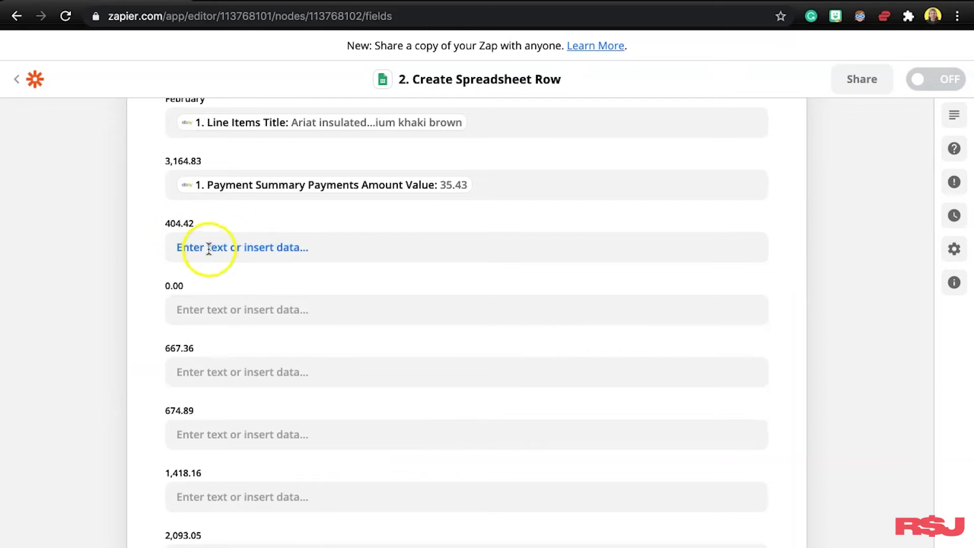
Step: Check the fee column's heading in the spreadsheet and map the 404.42 field to Total Marketplace Fee Value
key(ctrl+Left)
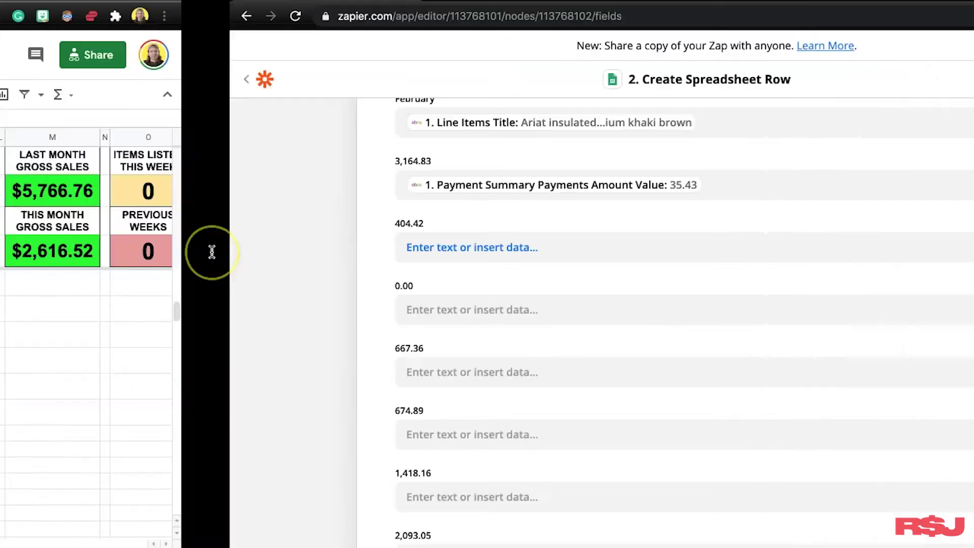
key(ctrl+Right)
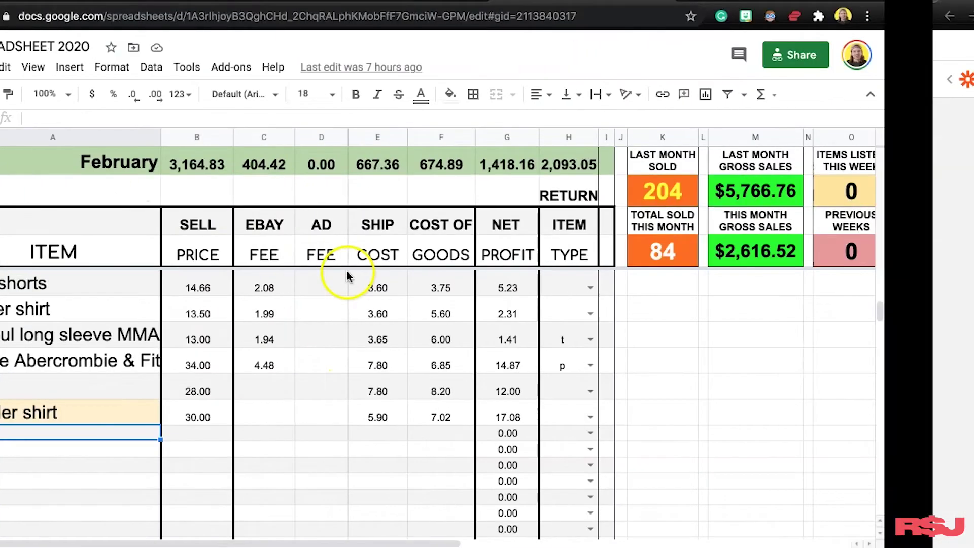
click(232, 238)
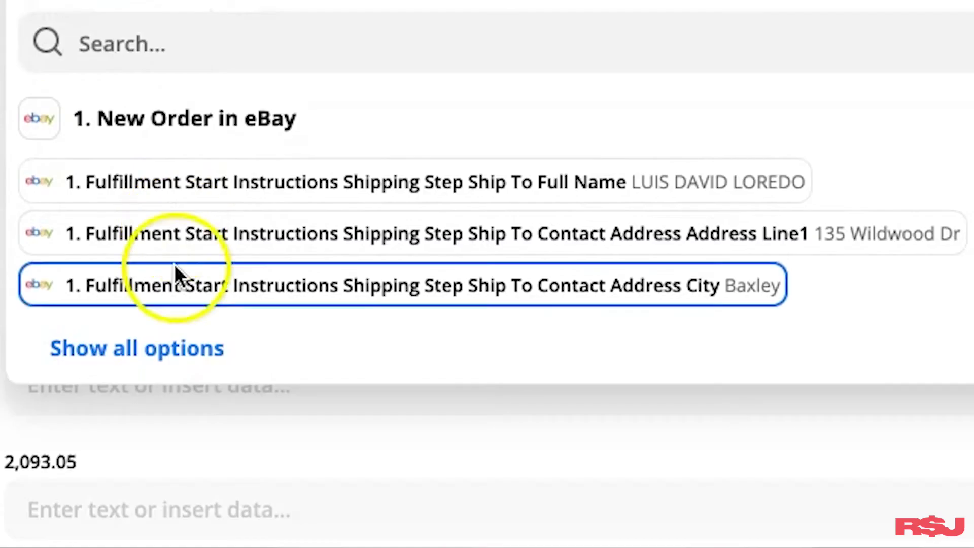
click(232, 476)
scroll(365, 391, down, 15)
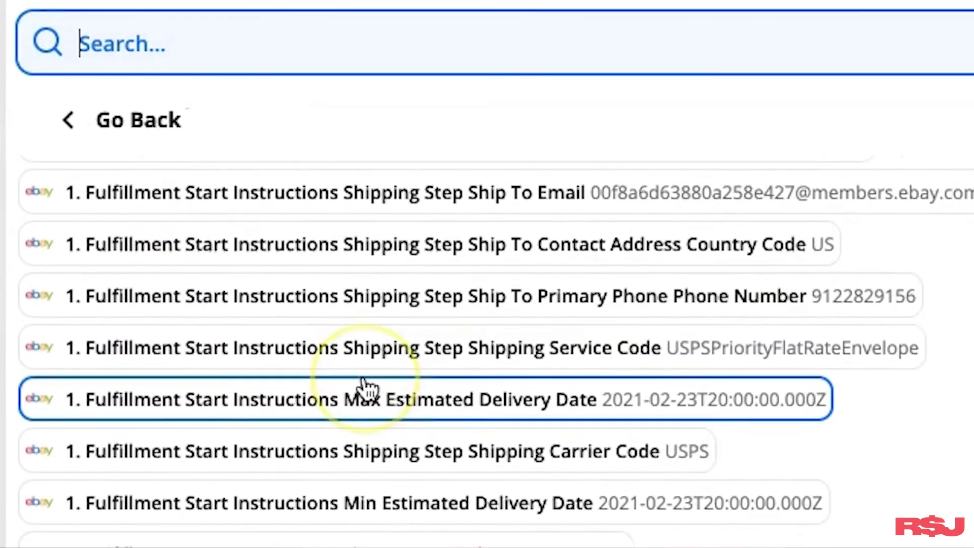
scroll(366, 389, down, 10)
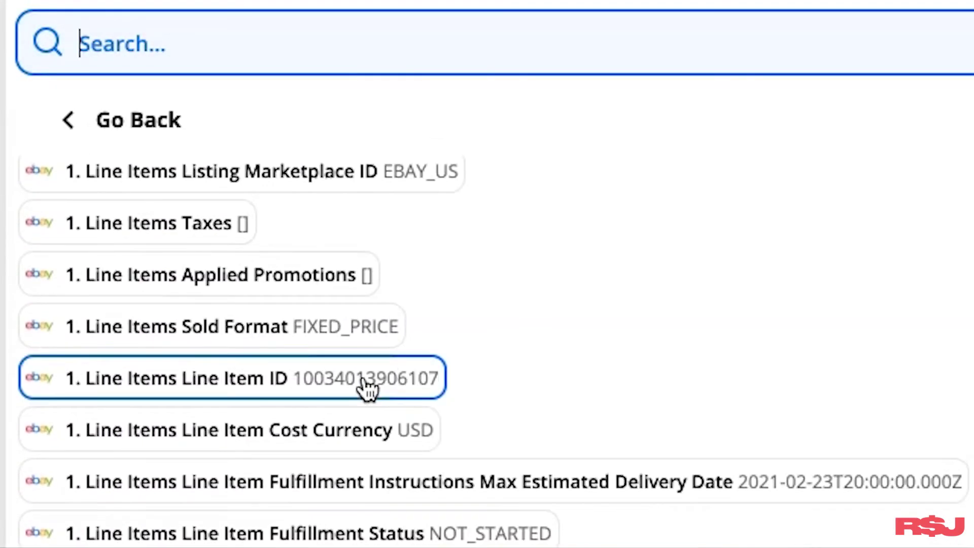
scroll(366, 389, down, 10)
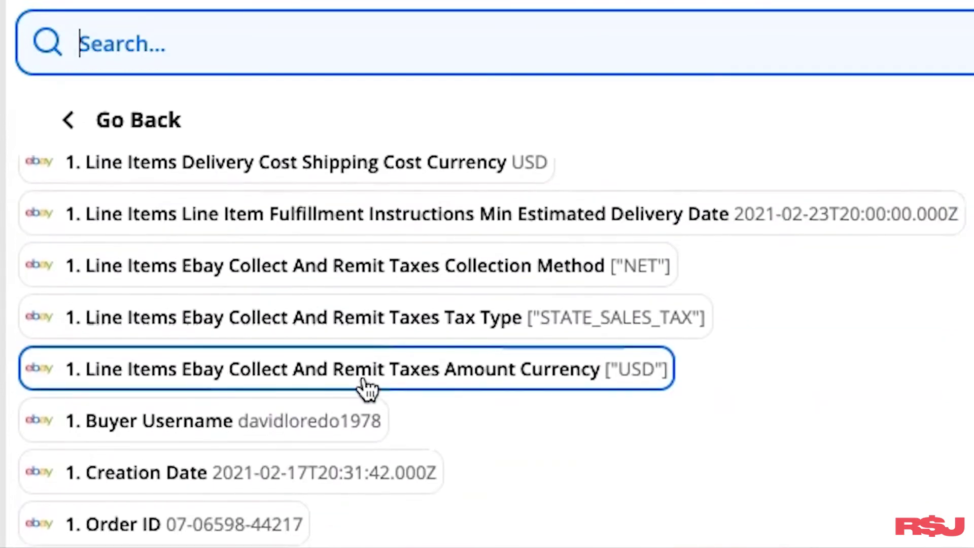
scroll(366, 389, down, 10)
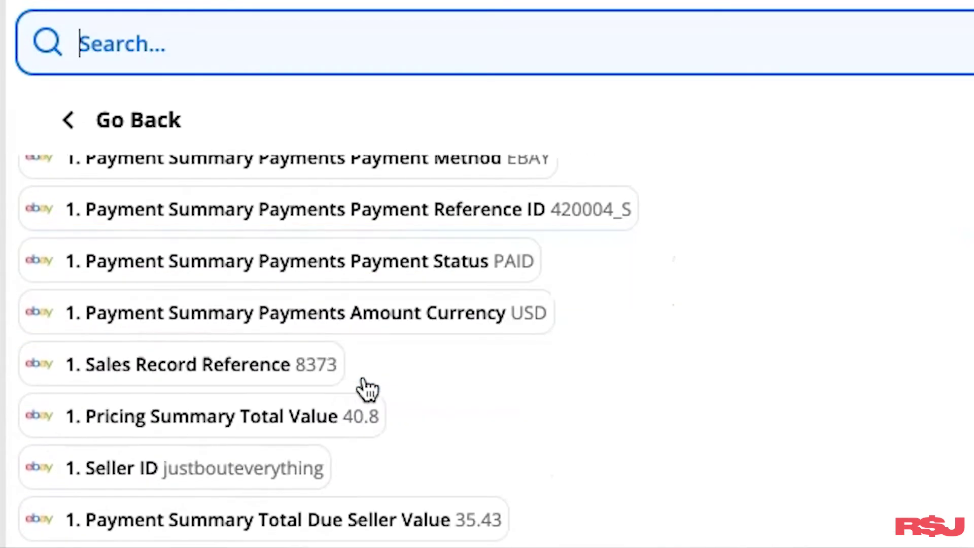
scroll(367, 389, down, 10)
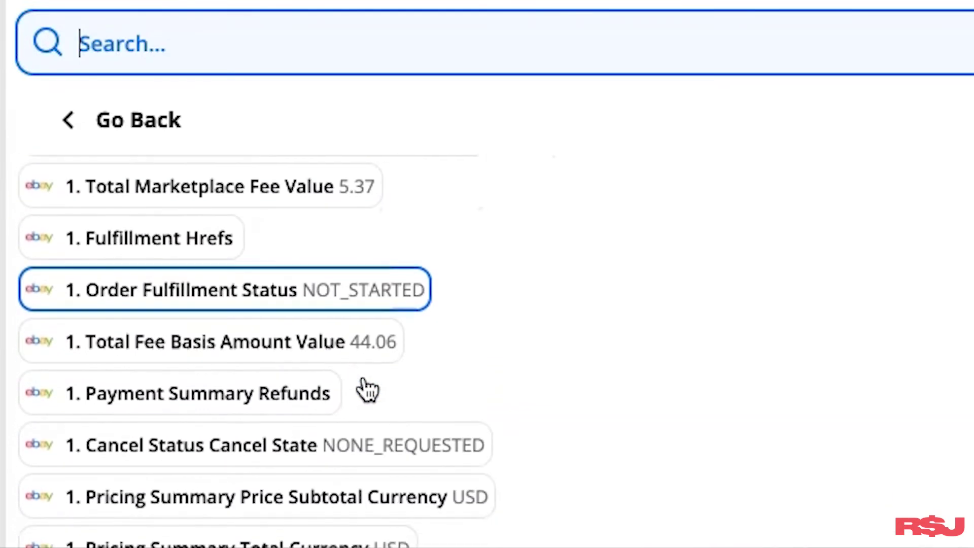
scroll(366, 389, down, 10)
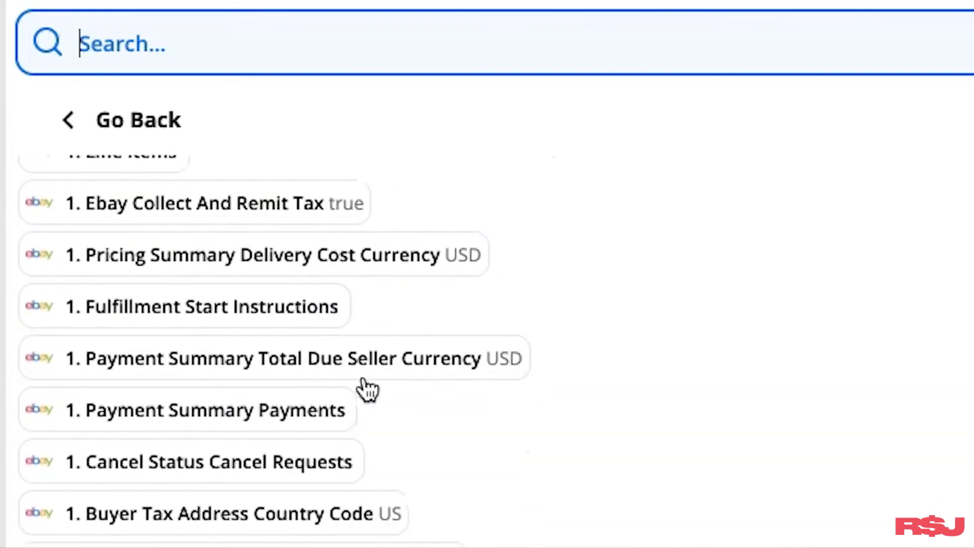
scroll(366, 388, down, 2)
scroll(387, 174, up, 7)
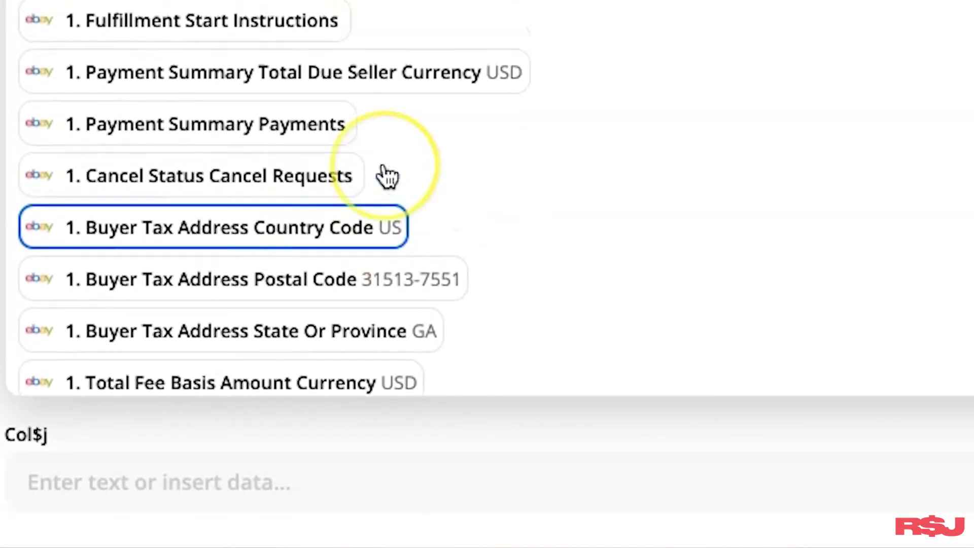
scroll(387, 174, up, 4)
click(216, 274)
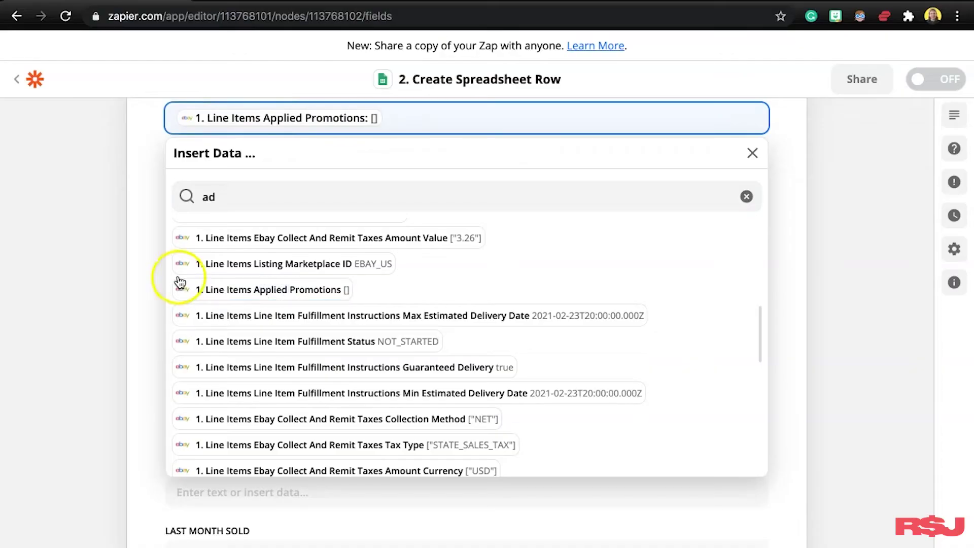
Step: Search the order data for "ad" and map the 0.00 field to Line Items Applied Promotions
click(109, 228)
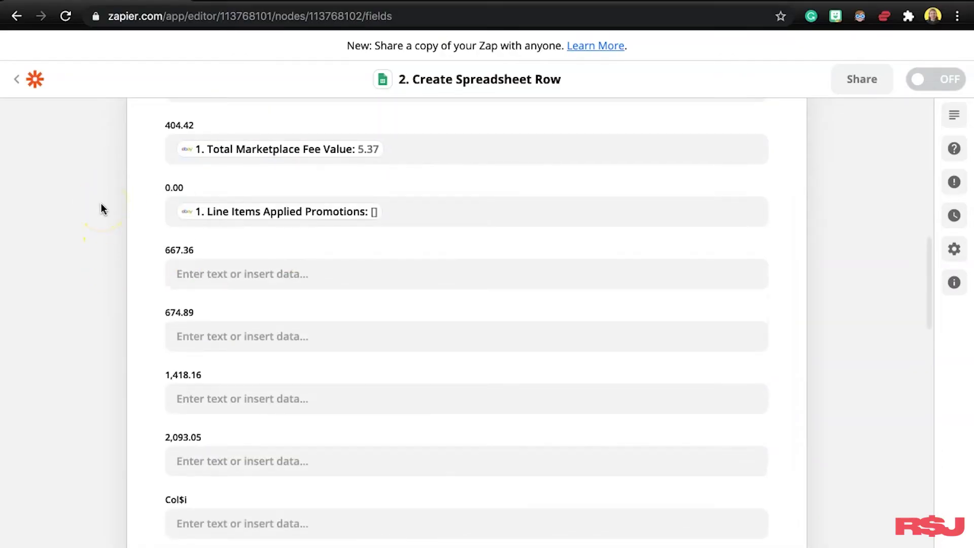
click(211, 230)
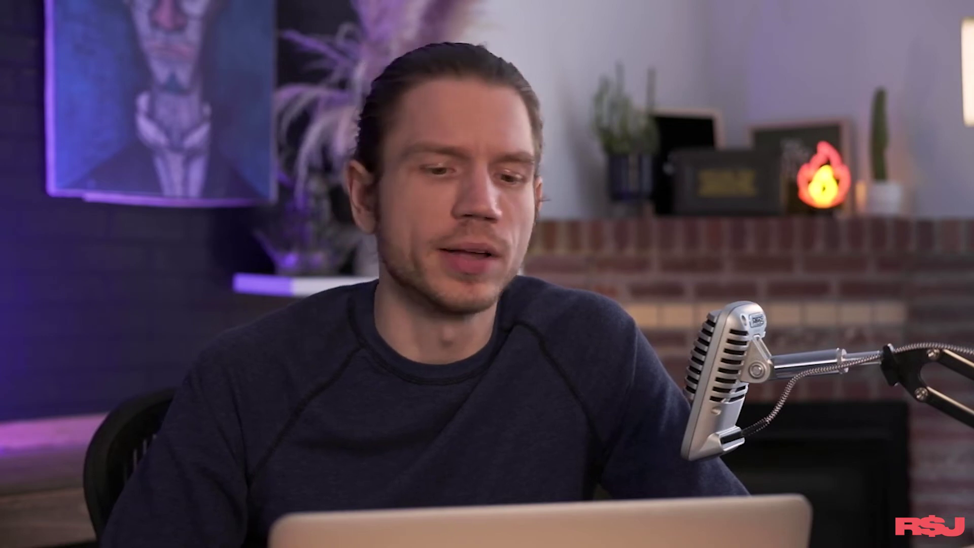